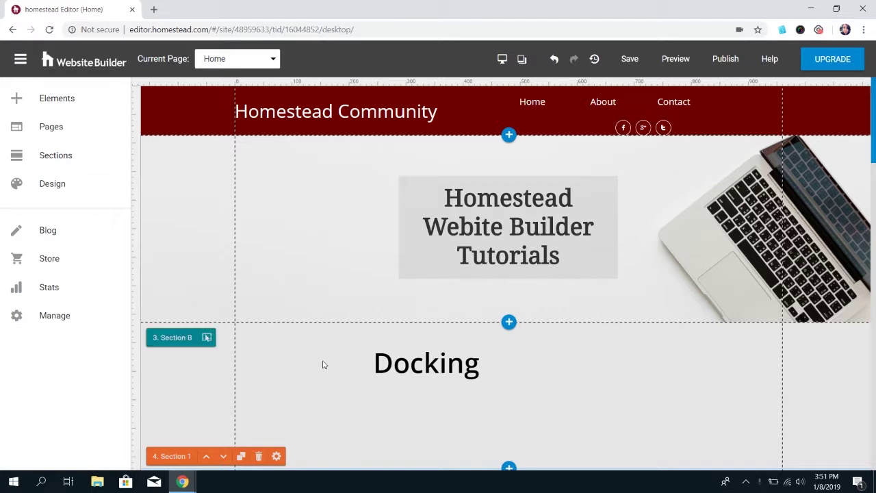
Show the Docking heading's docking dropdown with its Horizontal and Vertical choices.
{"action": "left_click", "coordinate": [76, 103]}
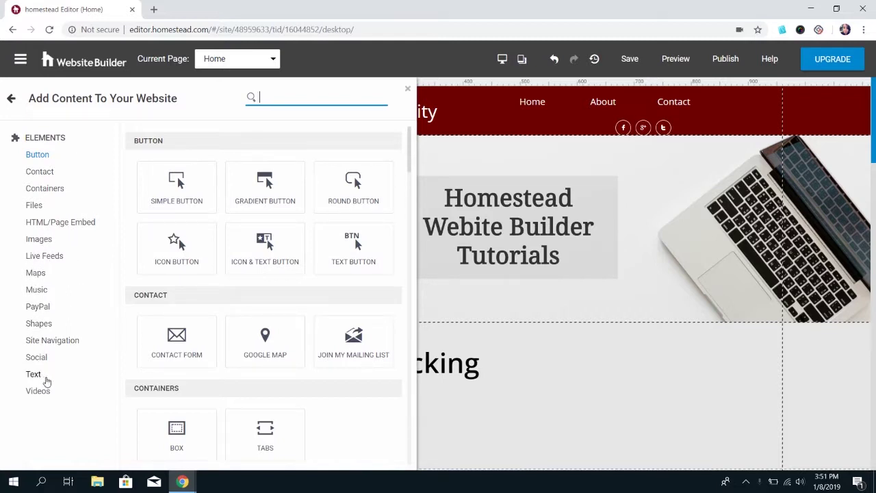
{"action": "left_click", "coordinate": [517, 339]}
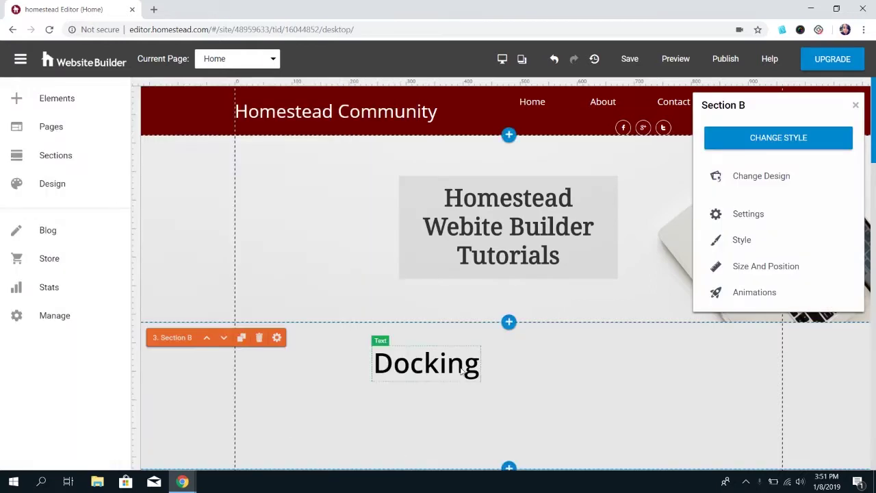
{"action": "left_click", "coordinate": [456, 369]}
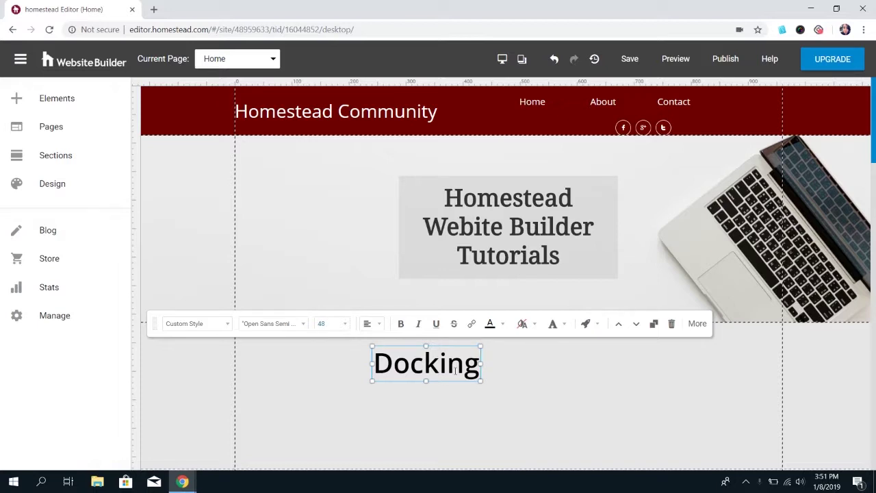
{"action": "left_click", "coordinate": [698, 324]}
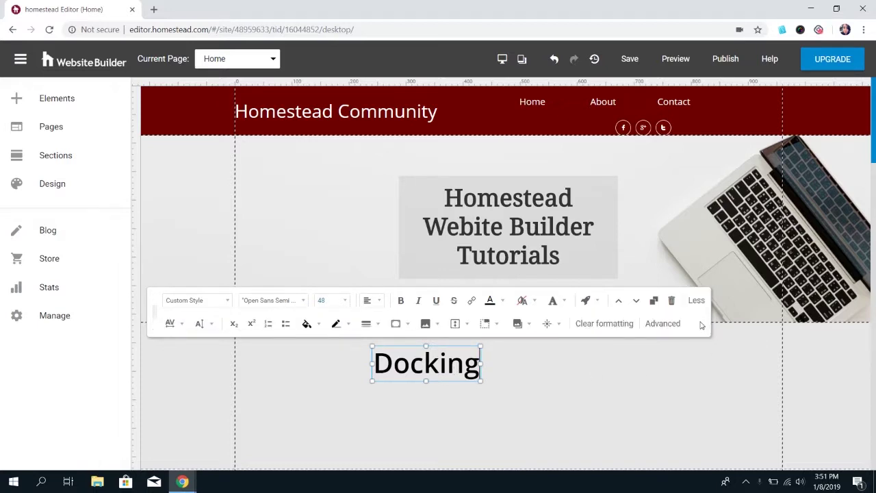
{"action": "left_click", "coordinate": [486, 324]}
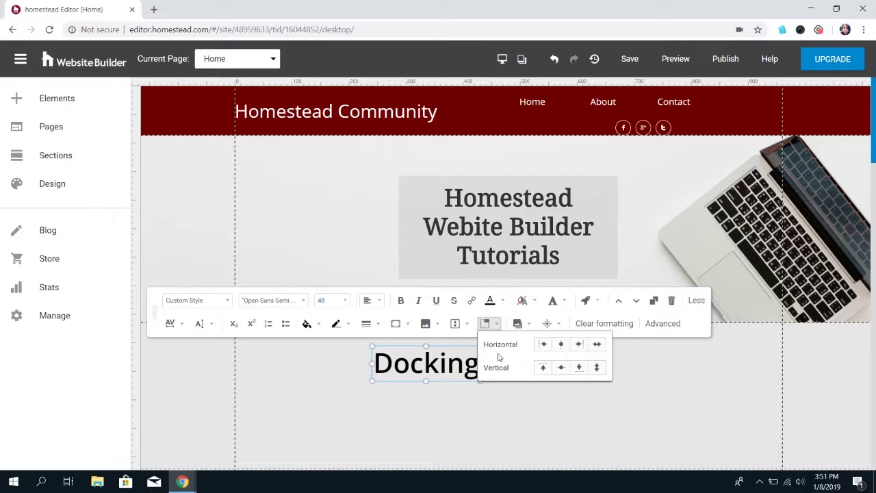
{"action": "left_click", "coordinate": [526, 413]}
Dock the Docking heading to the horizontal centre of Section B.
{"action": "left_click", "coordinate": [527, 413]}
{"action": "scroll", "coordinate": [527, 412], "scroll_direction": "down", "scroll_amount": 1}
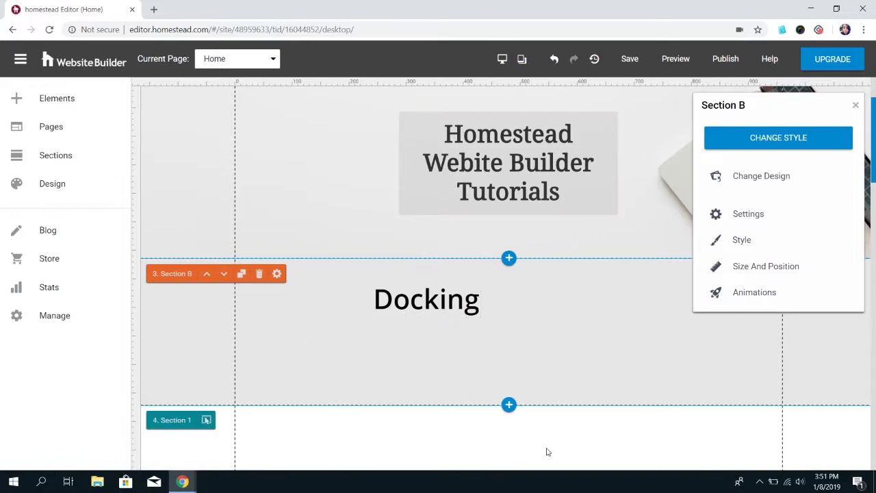
{"action": "left_click", "coordinate": [431, 301]}
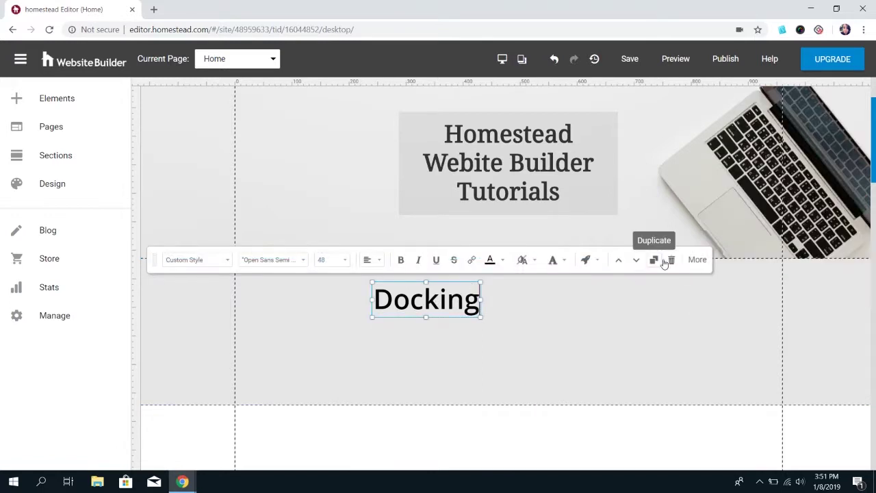
{"action": "left_click", "coordinate": [697, 260]}
{"action": "left_click", "coordinate": [487, 260]}
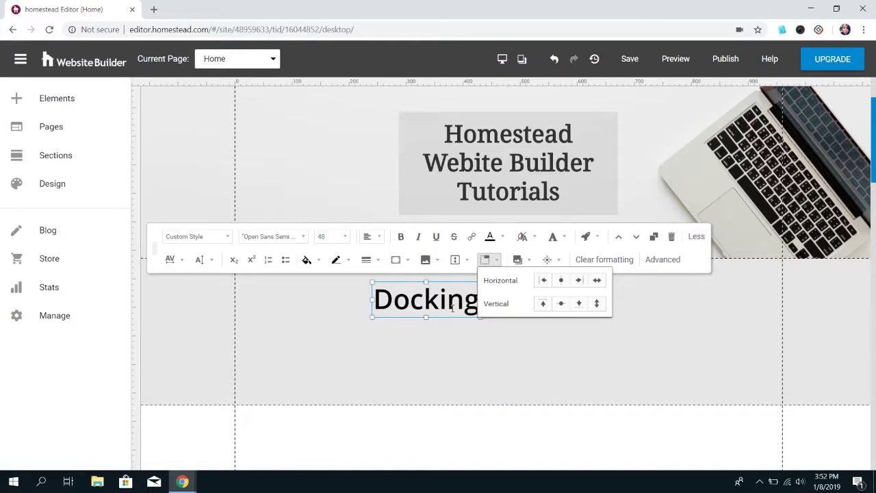
{"action": "left_click", "coordinate": [560, 285]}
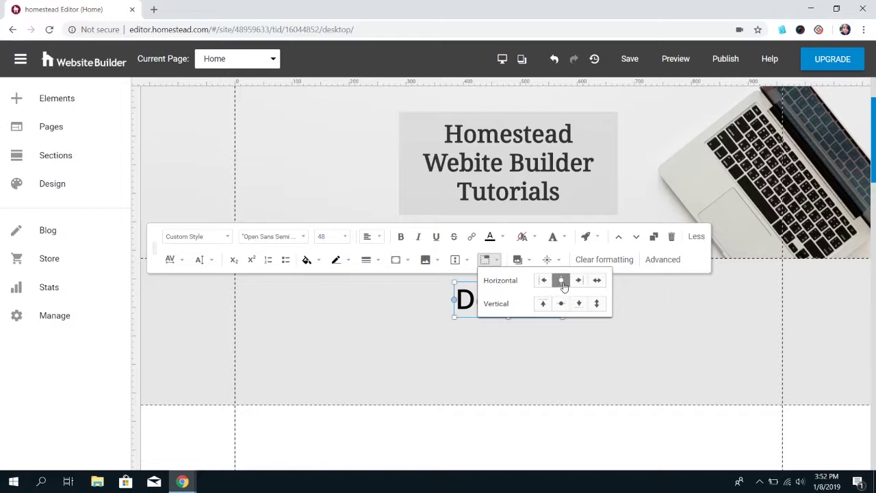
{"action": "left_click", "coordinate": [574, 340]}
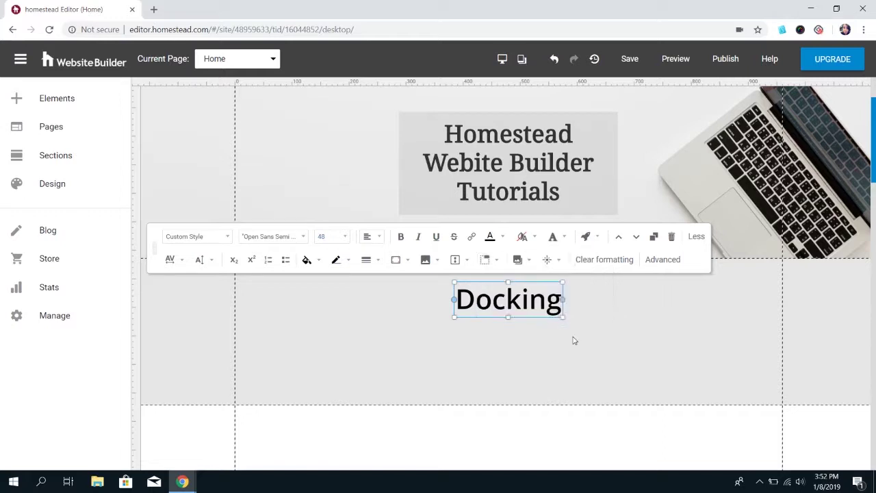
{"action": "left_click", "coordinate": [573, 340]}
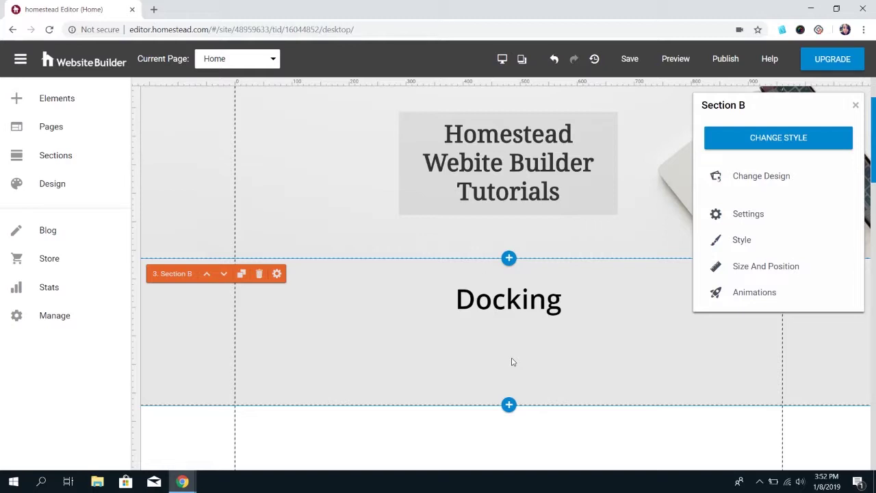
Drag the Docking heading sideways to confirm it snaps back to the horizontal centre.
{"action": "left_click", "coordinate": [518, 317]}
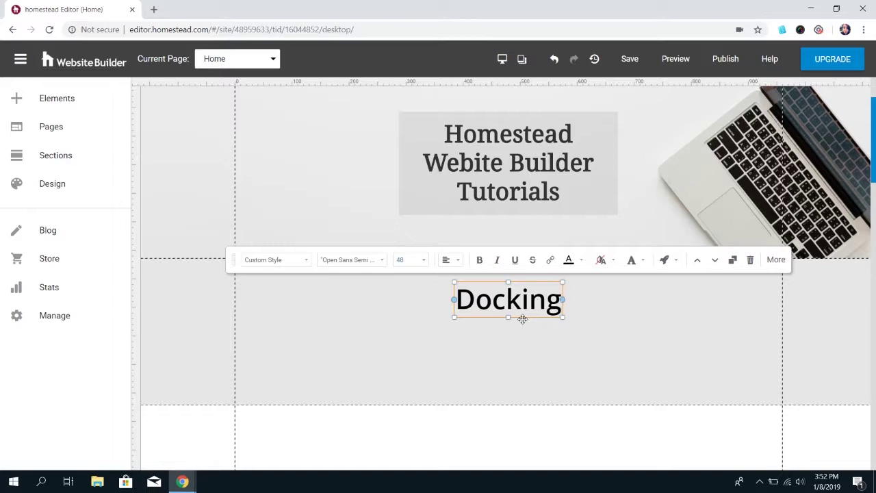
{"action": "mouse_move", "coordinate": [523, 319]}
{"action": "left_mouse_down"}
{"action": "mouse_move", "coordinate": [561, 339]}
{"action": "mouse_move", "coordinate": [641, 340]}
{"action": "mouse_move", "coordinate": [396, 313]}
{"action": "mouse_move", "coordinate": [350, 322]}
{"action": "mouse_move", "coordinate": [522, 329]}
{"action": "left_mouse_up"}
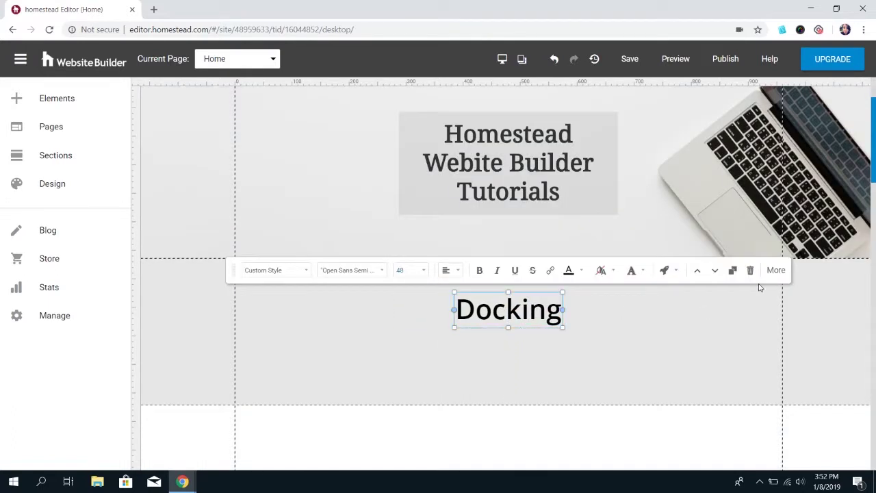
Also dock the Docking heading to the vertical centre, then drag it to confirm it returns.
{"action": "left_click", "coordinate": [775, 270]}
{"action": "left_click", "coordinate": [566, 269]}
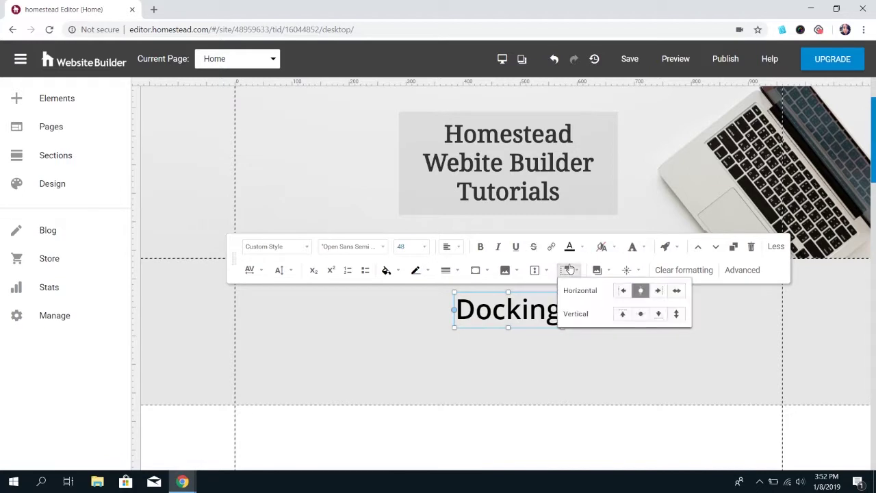
{"action": "left_click", "coordinate": [639, 314]}
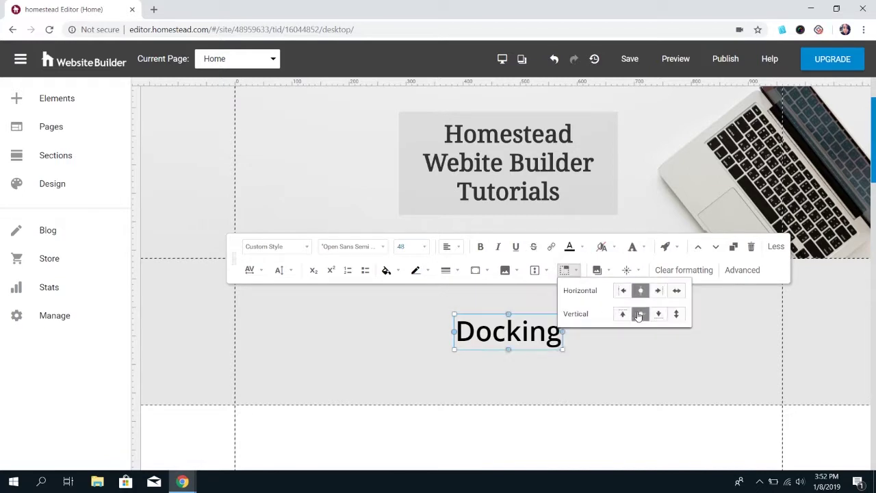
{"action": "left_click", "coordinate": [702, 357]}
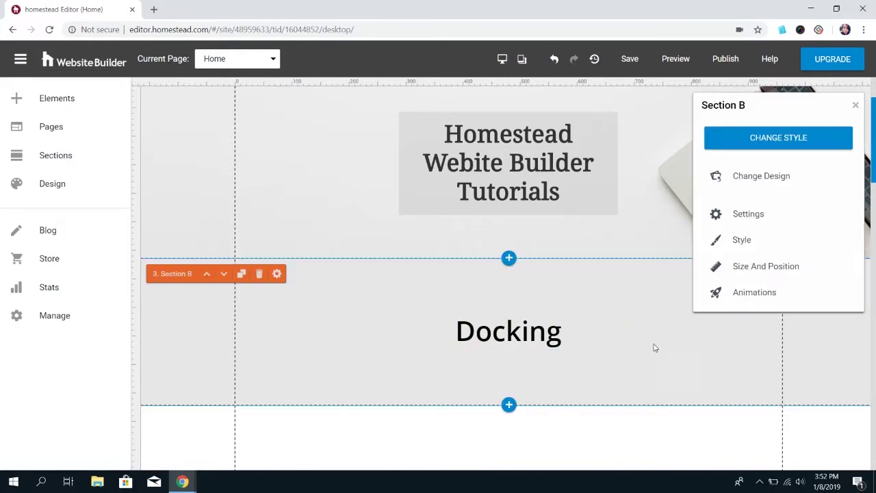
{"action": "left_click", "coordinate": [539, 345]}
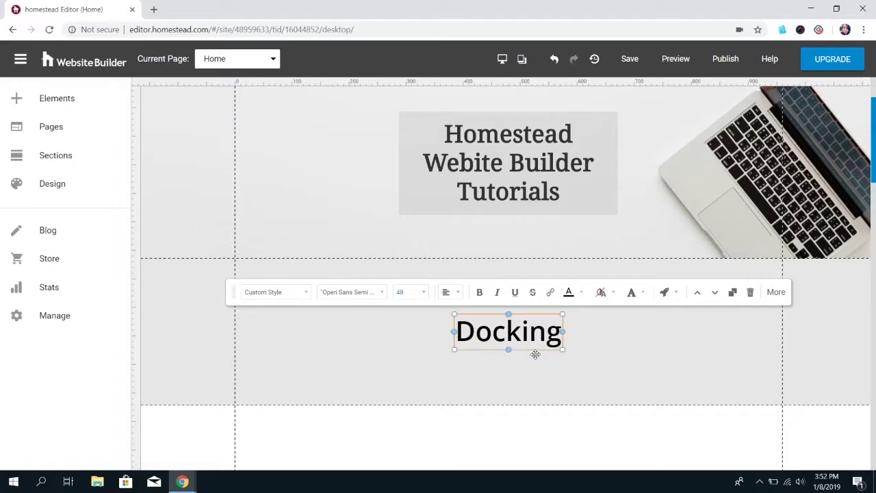
{"action": "mouse_move", "coordinate": [547, 362]}
{"action": "left_mouse_down"}
{"action": "mouse_move", "coordinate": [609, 381]}
{"action": "mouse_move", "coordinate": [599, 298]}
{"action": "mouse_move", "coordinate": [440, 305]}
{"action": "mouse_move", "coordinate": [417, 315]}
{"action": "mouse_move", "coordinate": [426, 332]}
{"action": "mouse_move", "coordinate": [532, 354]}
{"action": "left_mouse_up"}
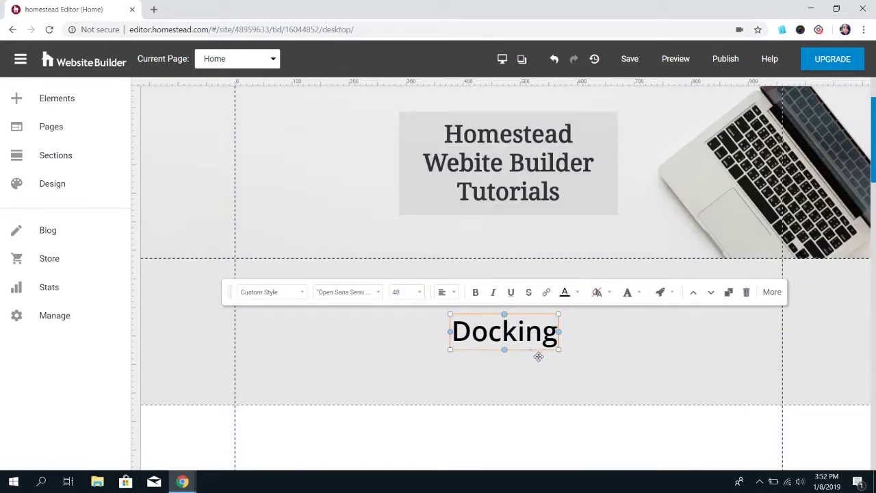
Place the HS-AVI-Red-PNG logo from My Images in the section below the Docking heading.
{"action": "scroll", "coordinate": [612, 353], "scroll_direction": "down", "scroll_amount": 2}
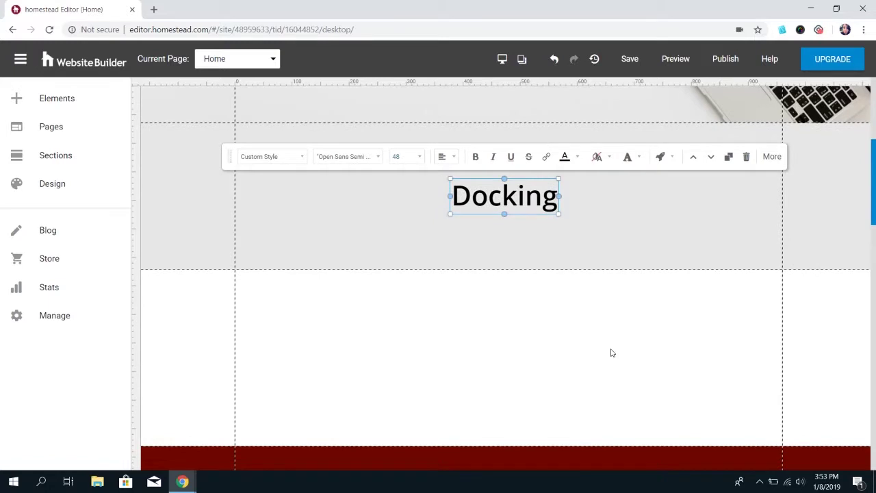
{"action": "left_click", "coordinate": [69, 108]}
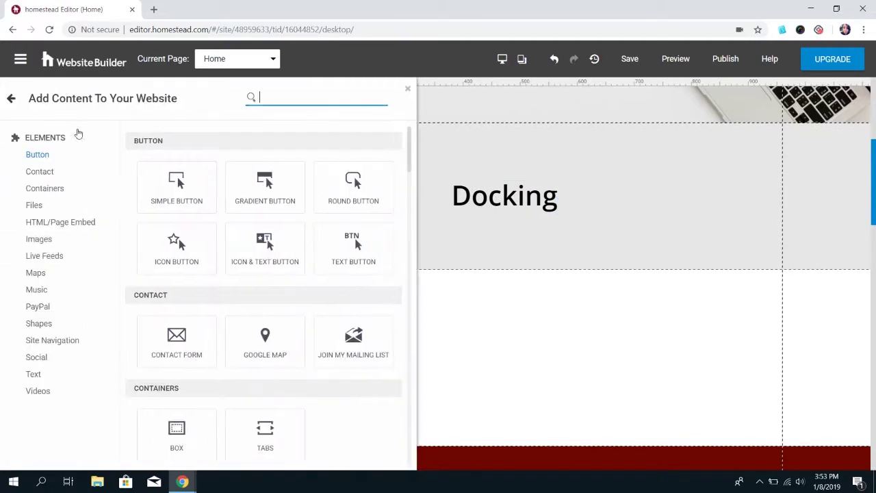
{"action": "left_click", "coordinate": [45, 241]}
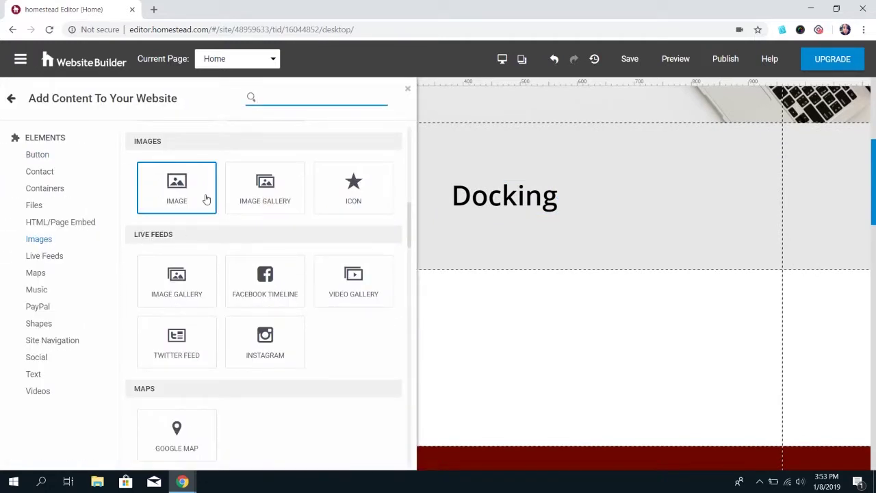
{"action": "left_click", "coordinate": [205, 197]}
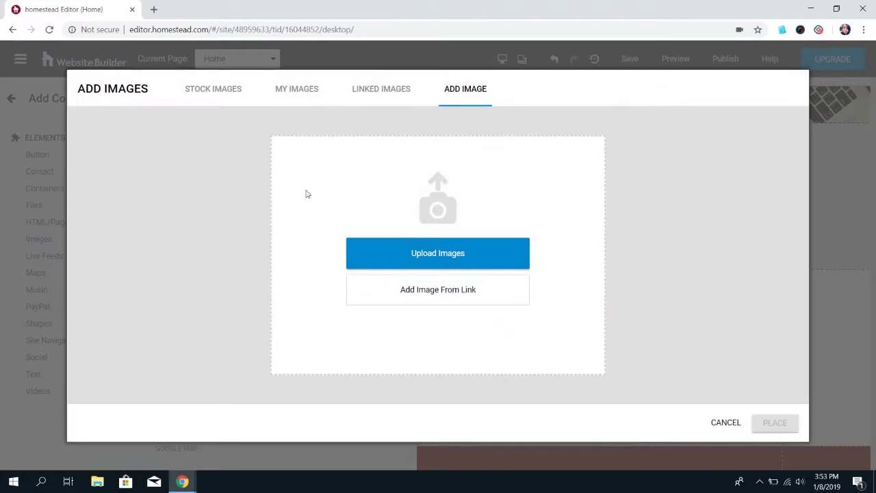
{"action": "left_click", "coordinate": [303, 93]}
{"action": "left_click", "coordinate": [356, 210]}
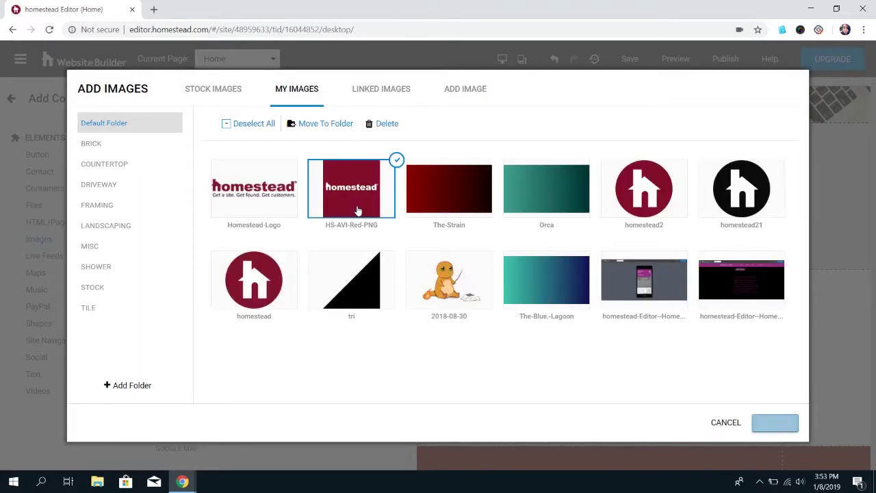
{"action": "left_click", "coordinate": [767, 424]}
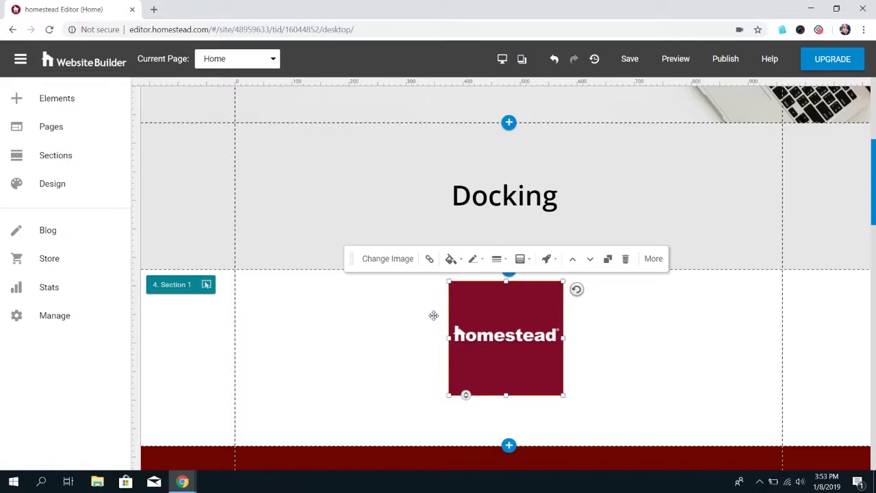
Drag the logo to the section's left edge and check the page in preview.
{"action": "left_click_drag", "start_coordinate": [434, 315], "coordinate": [210, 300]}
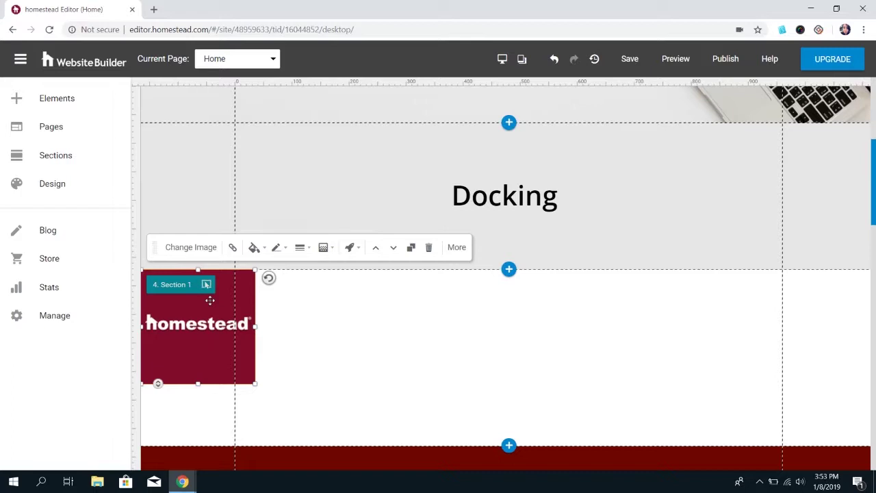
{"action": "left_click", "coordinate": [676, 59]}
{"action": "scroll", "coordinate": [158, 307], "scroll_direction": "down", "scroll_amount": 2}
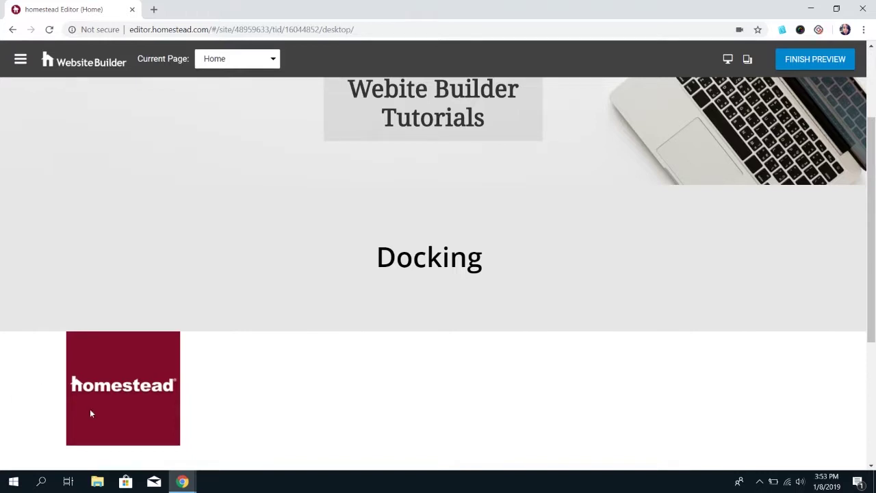
Back in the editor, dock the logo to the left edge with Horizontal Dock Left, then preview.
{"action": "left_click", "coordinate": [784, 59]}
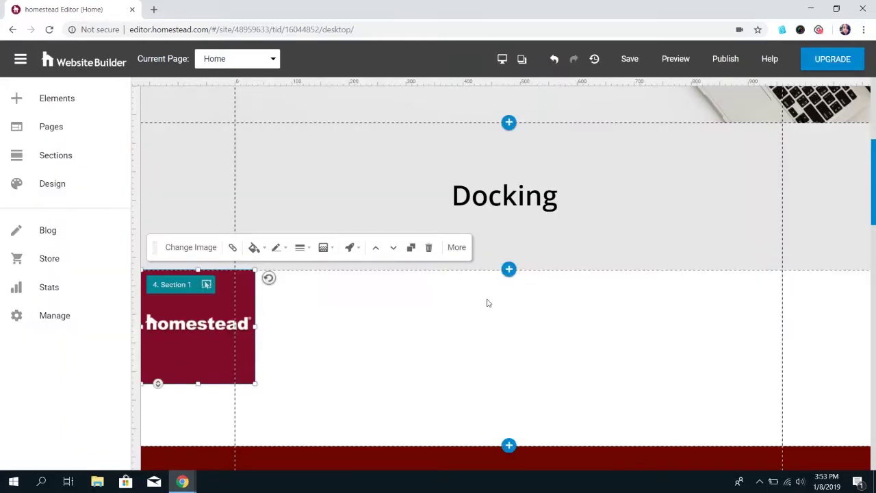
{"action": "left_click", "coordinate": [457, 248]}
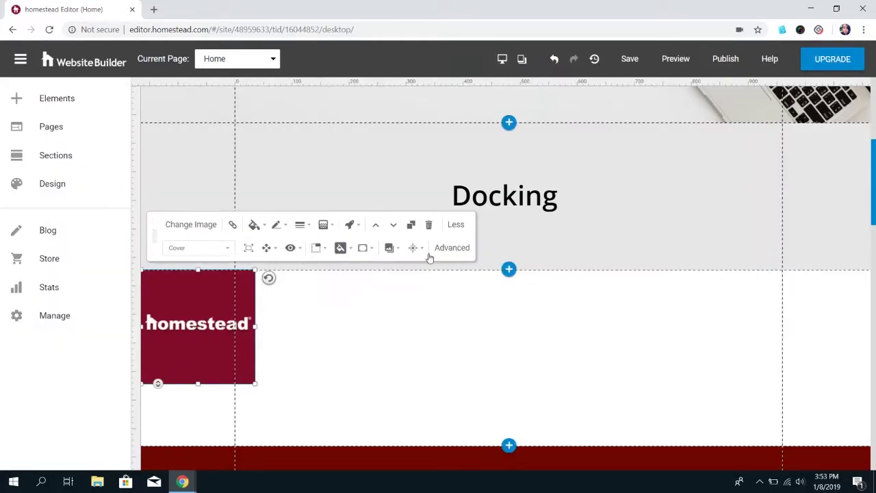
{"action": "left_click", "coordinate": [316, 250]}
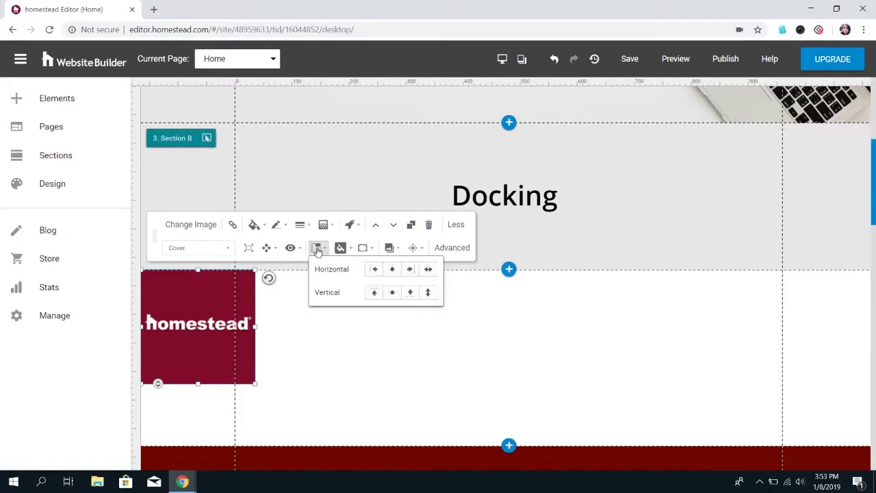
{"action": "left_click", "coordinate": [375, 270]}
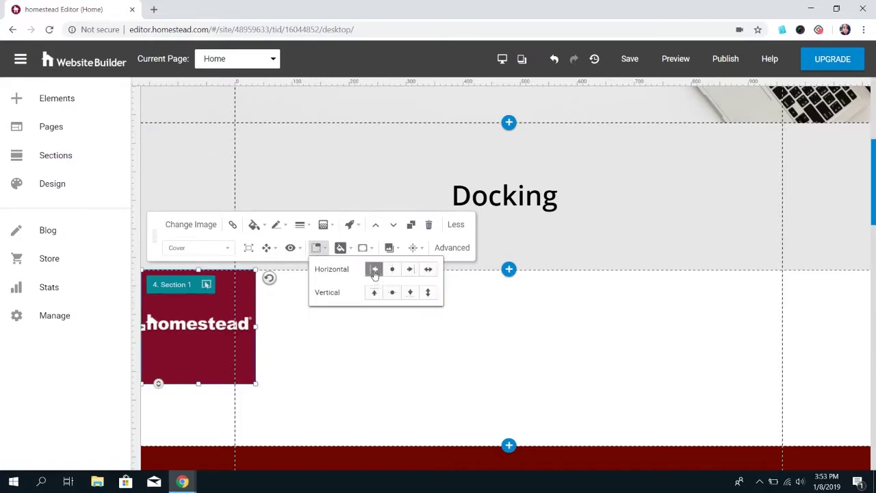
{"action": "left_click", "coordinate": [668, 60]}
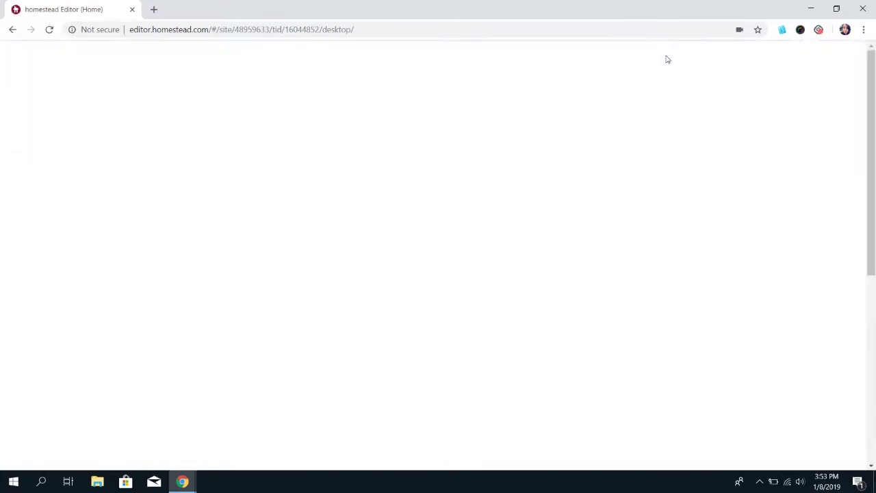
Scroll the preview to check the left-docked logo below the centred Docking heading.
{"action": "scroll", "coordinate": [610, 254], "scroll_direction": "down", "scroll_amount": 2}
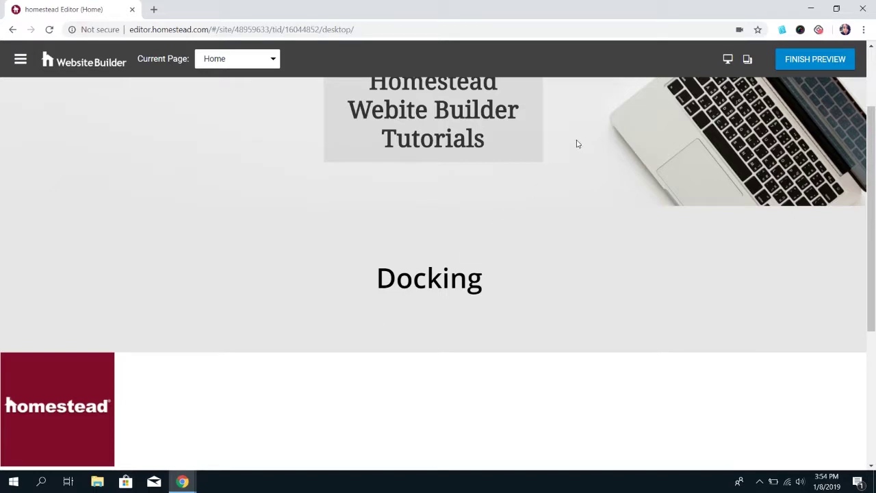
Return to the editor and turn off the logo's Dock Left setting.
{"action": "left_click", "coordinate": [797, 69]}
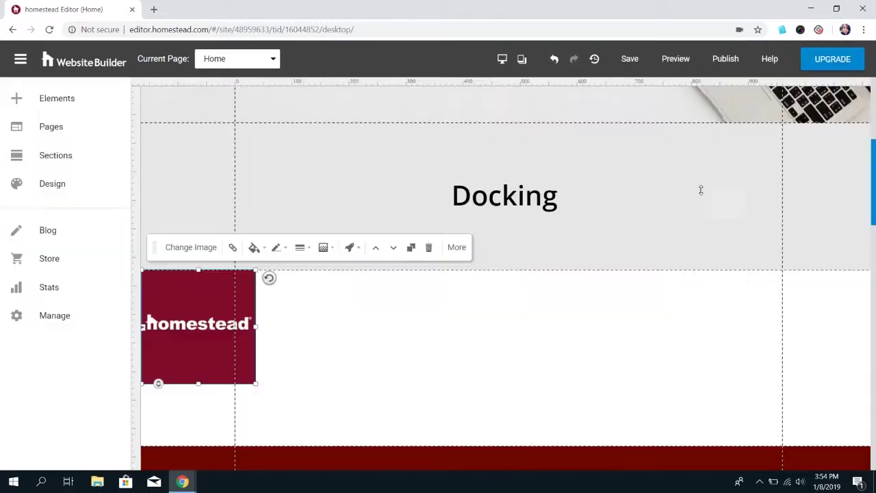
{"action": "scroll", "coordinate": [700, 190], "scroll_direction": "down", "scroll_amount": 1}
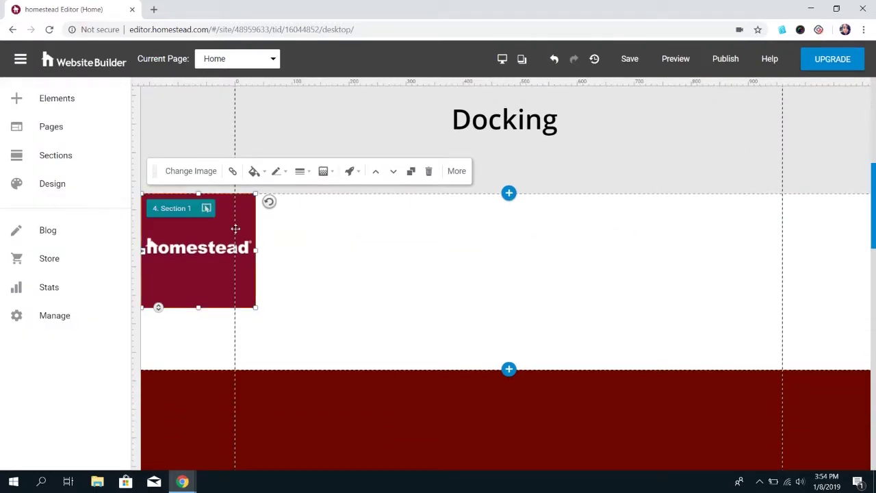
{"action": "left_click", "coordinate": [457, 171]}
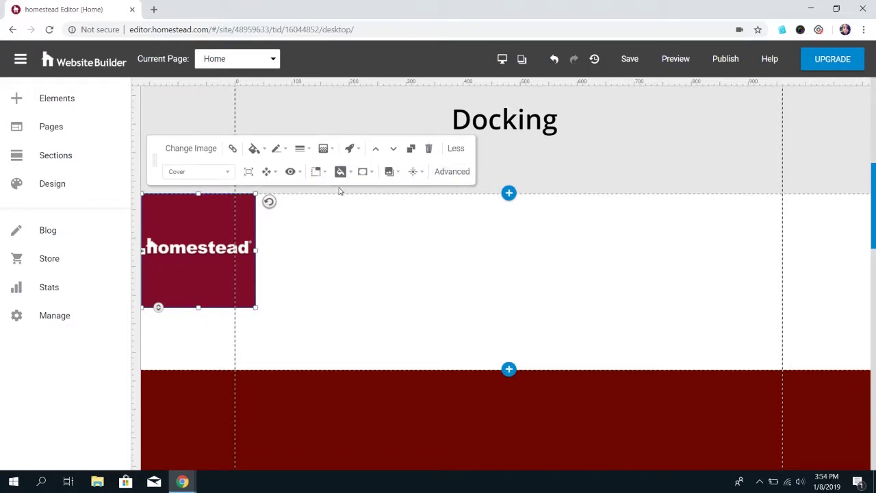
{"action": "left_click", "coordinate": [321, 173]}
{"action": "left_click", "coordinate": [378, 195]}
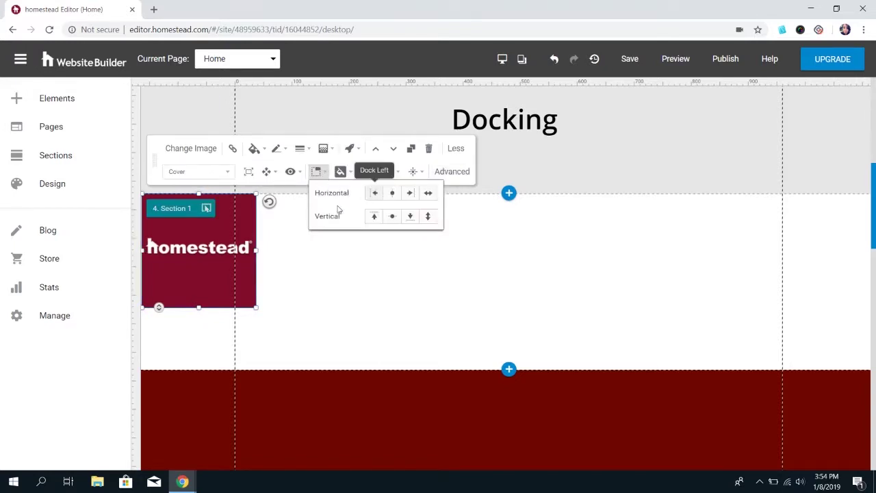
Move the logo to the centre, delete it, and close the section panel.
{"action": "left_click_drag", "start_coordinate": [229, 226], "coordinate": [510, 239]}
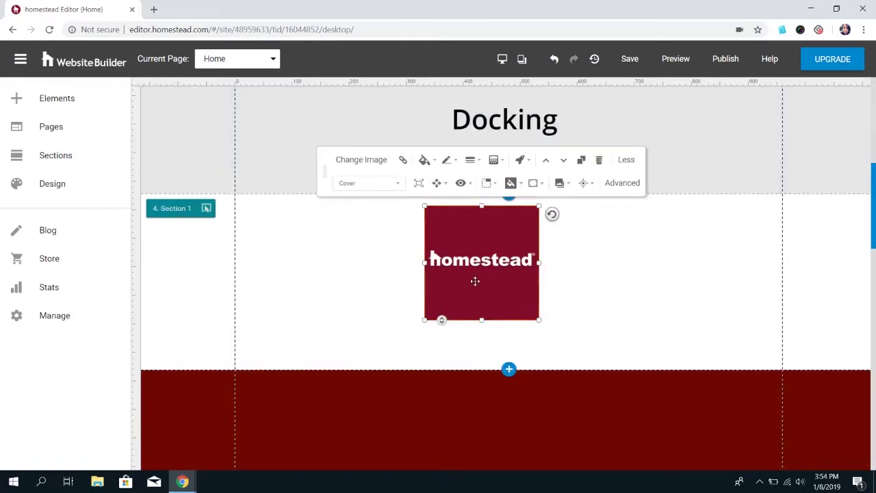
{"action": "left_click", "coordinate": [599, 160]}
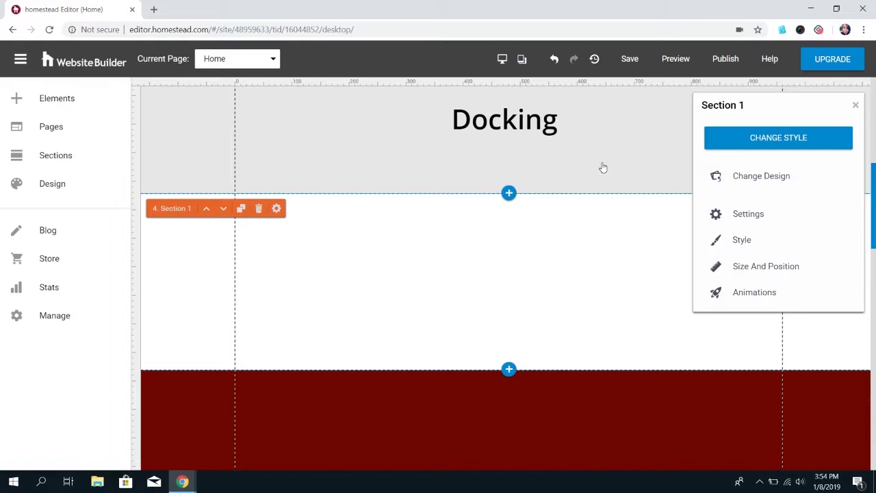
{"action": "left_click", "coordinate": [856, 106]}
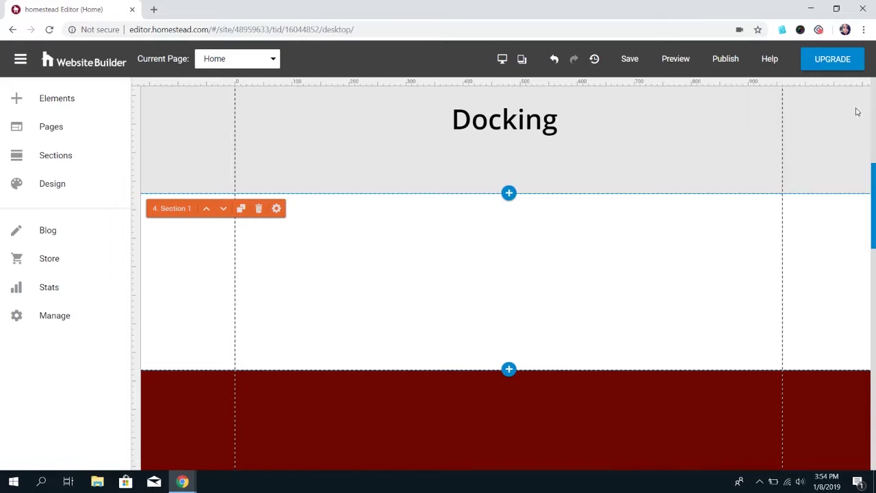
Drag a Google Map from the Maps elements into the empty section below Docking.
{"action": "left_click", "coordinate": [62, 109]}
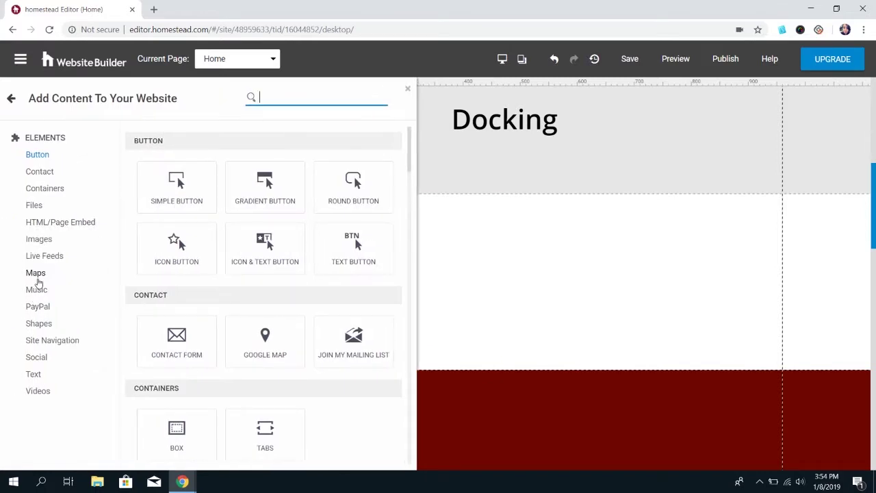
{"action": "left_click", "coordinate": [37, 276]}
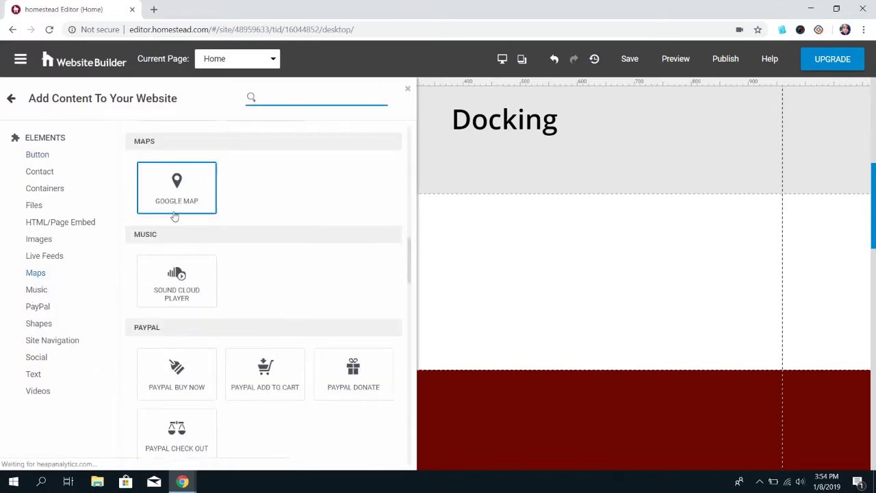
{"action": "left_click_drag", "start_coordinate": [175, 217], "coordinate": [356, 277]}
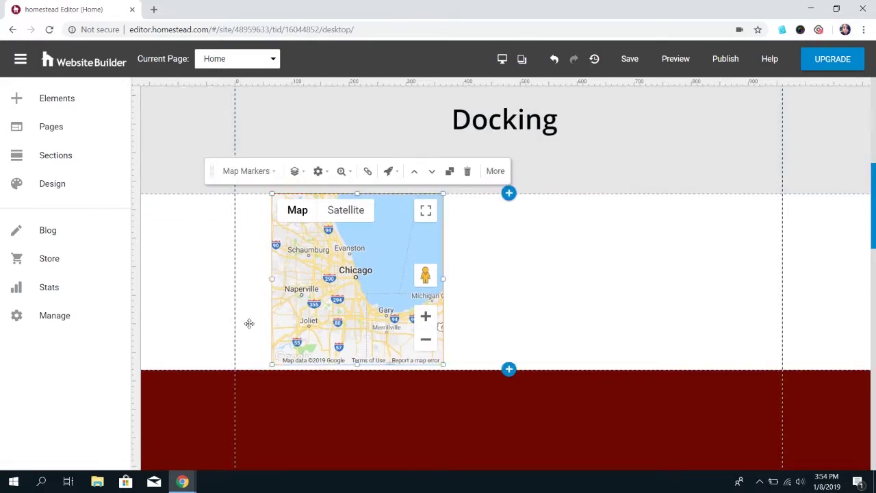
Drag the Google Map's left and right edges outward so it spans the section.
{"action": "scroll", "coordinate": [262, 278], "scroll_direction": "up", "scroll_amount": 1}
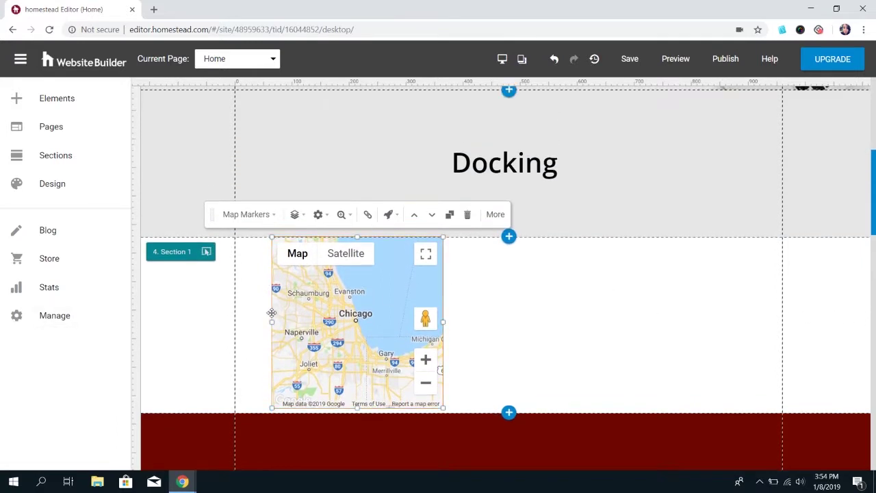
{"action": "left_click_drag", "start_coordinate": [272, 322], "coordinate": [137, 312]}
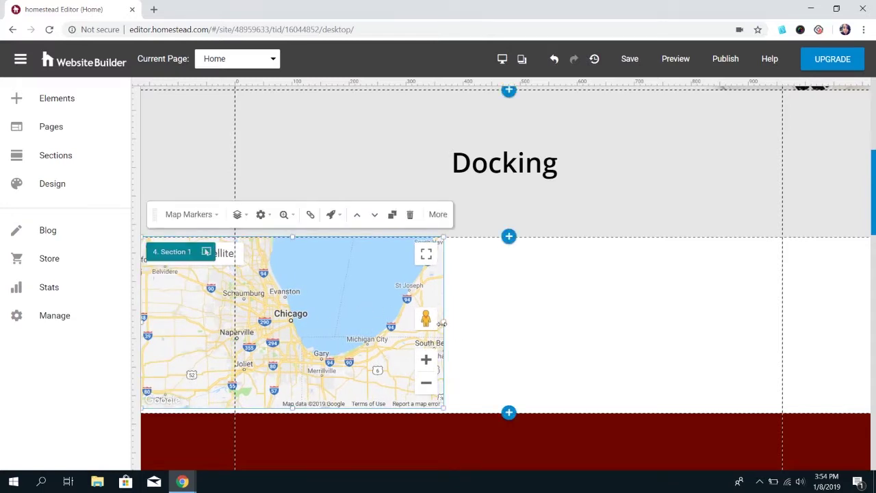
{"action": "left_click_drag", "start_coordinate": [448, 322], "coordinate": [867, 350]}
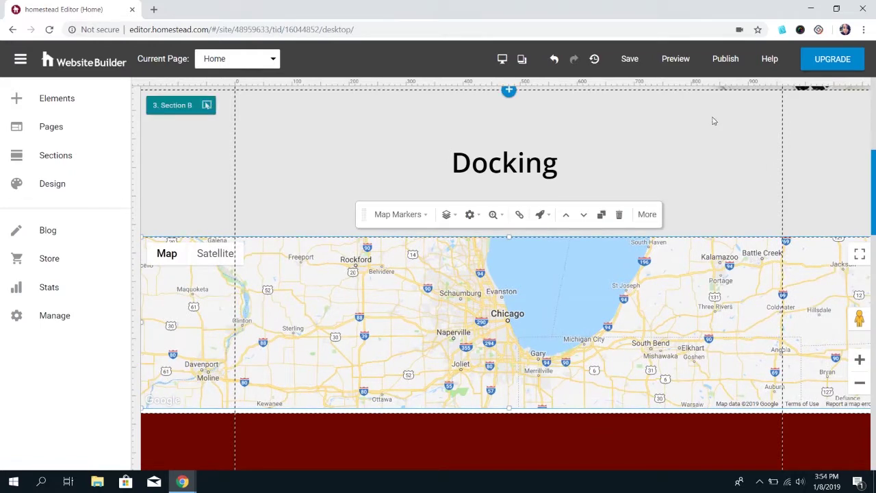
Preview the page to check the wider map, then return to editing.
{"action": "left_click", "coordinate": [683, 62]}
{"action": "scroll", "coordinate": [765, 196], "scroll_direction": "down", "scroll_amount": 3}
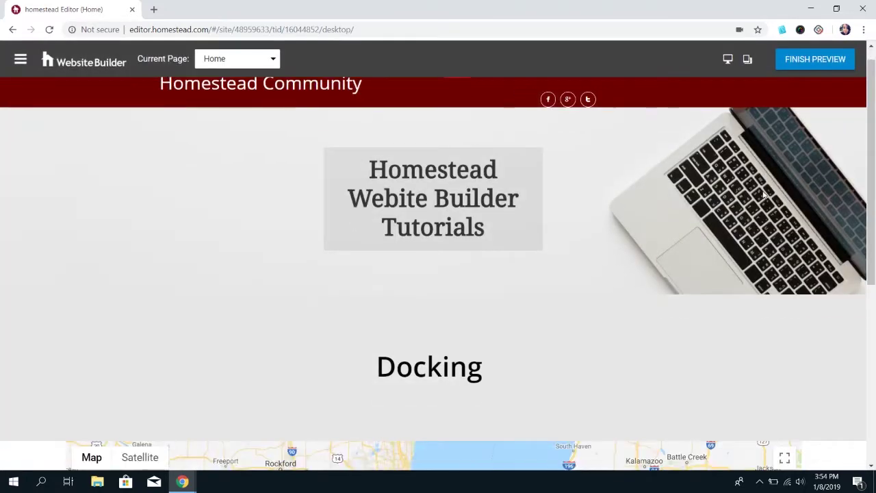
{"action": "scroll", "coordinate": [764, 195], "scroll_direction": "down", "scroll_amount": 2}
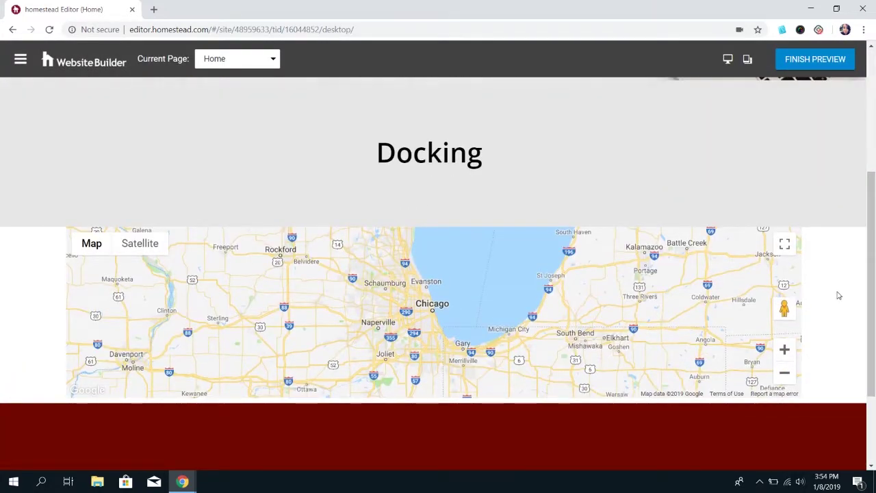
{"action": "left_click", "coordinate": [788, 62]}
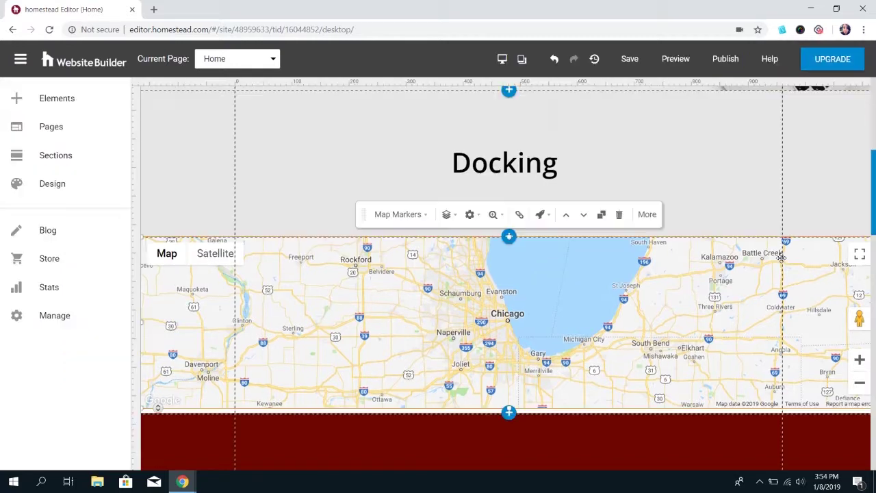
Set the Google Map's docking to Stretch Horizontally, then bring up Section B's options.
{"action": "left_click", "coordinate": [648, 214]}
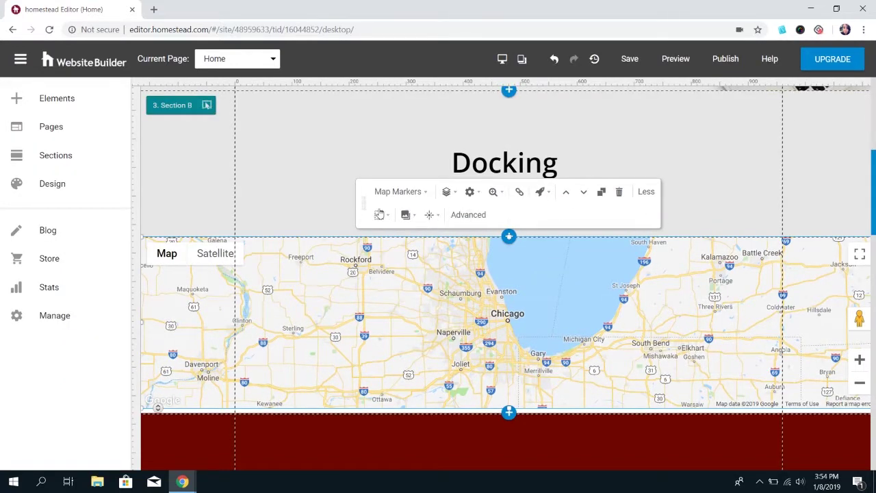
{"action": "left_click", "coordinate": [377, 215]}
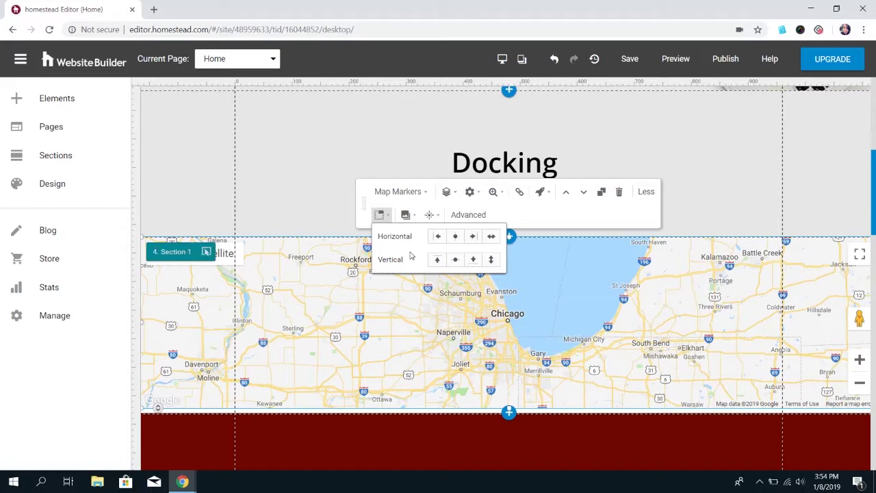
{"action": "left_click", "coordinate": [496, 244]}
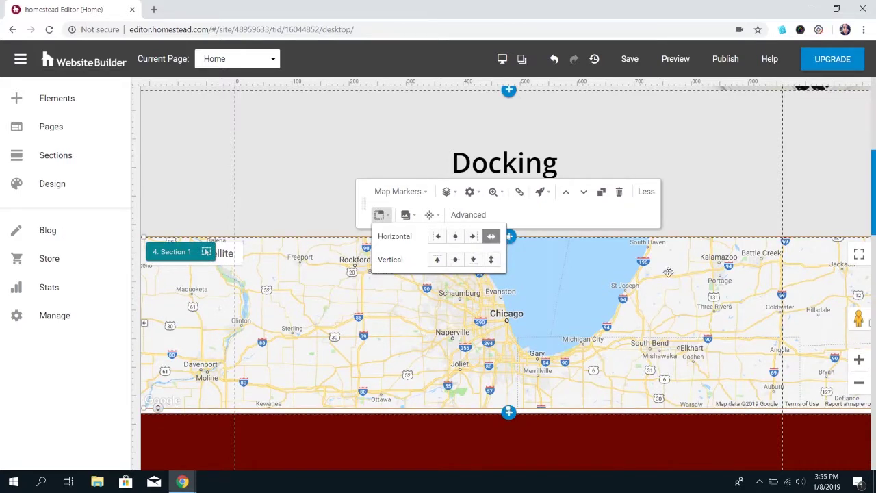
{"action": "left_click", "coordinate": [699, 233]}
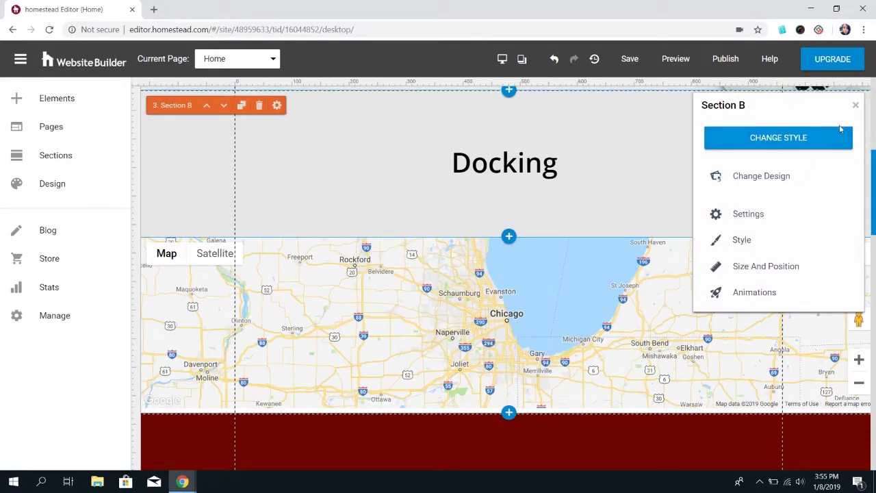
Close Section B's panel and preview the page, scrolling to check the full-width map below 'Docking'.
{"action": "left_click", "coordinate": [859, 104]}
{"action": "left_click", "coordinate": [684, 67]}
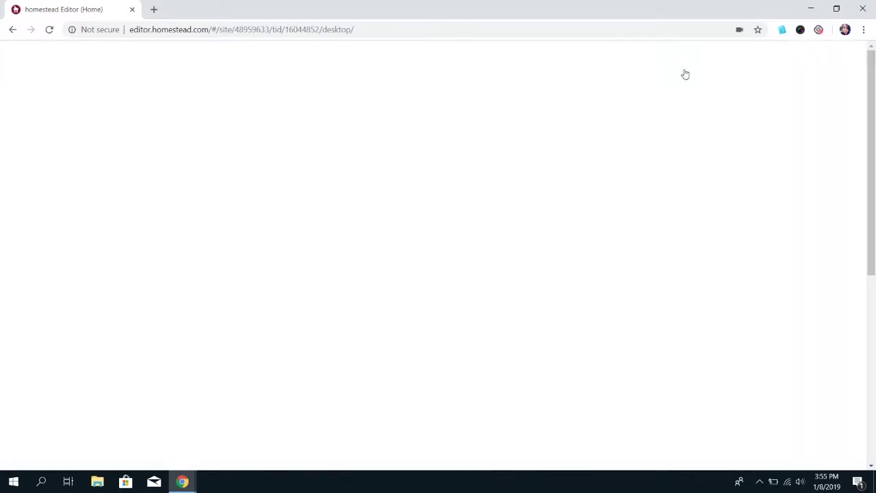
{"action": "scroll", "coordinate": [690, 165], "scroll_direction": "down", "scroll_amount": 2}
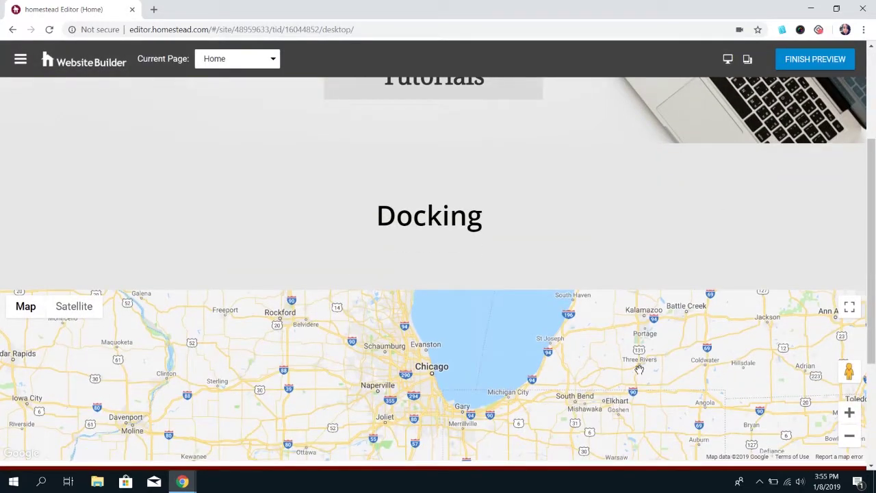
{"action": "scroll", "coordinate": [447, 378], "scroll_direction": "down", "scroll_amount": 2}
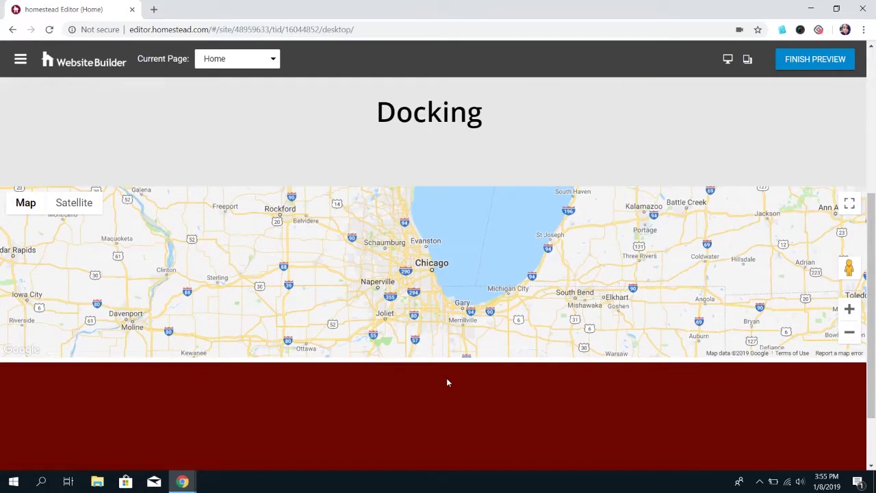
{"action": "scroll", "coordinate": [447, 378], "scroll_direction": "up", "scroll_amount": 1}
{"action": "scroll", "coordinate": [446, 378], "scroll_direction": "up", "scroll_amount": 1}
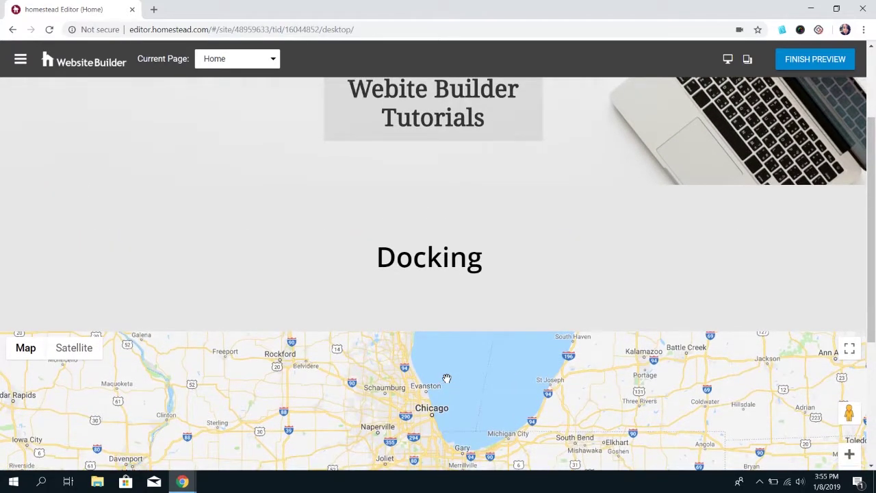
{"action": "scroll", "coordinate": [446, 378], "scroll_direction": "down", "scroll_amount": 2}
{"action": "scroll", "coordinate": [447, 379], "scroll_direction": "up", "scroll_amount": 3}
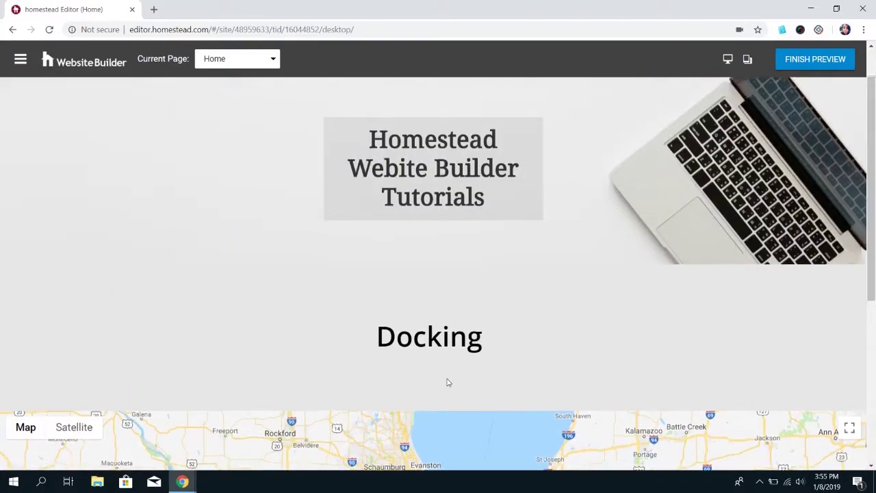
{"action": "scroll", "coordinate": [449, 383], "scroll_direction": "up", "scroll_amount": 1}
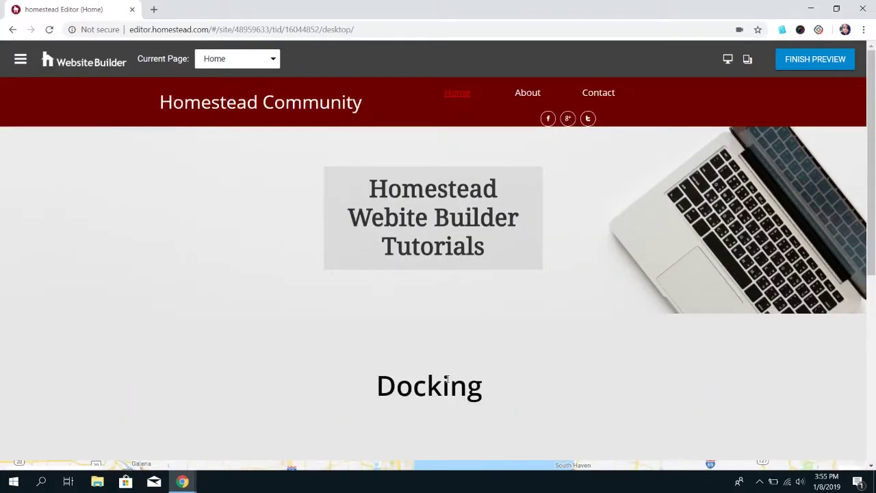